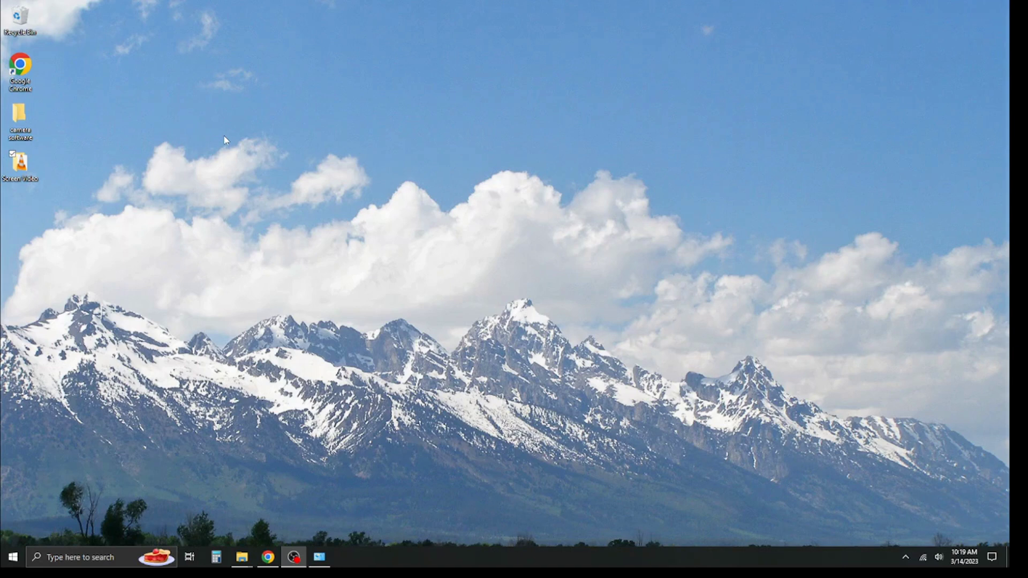
- Open the 'camera software' desktop folder to list its three installer files
double_click(19, 118)
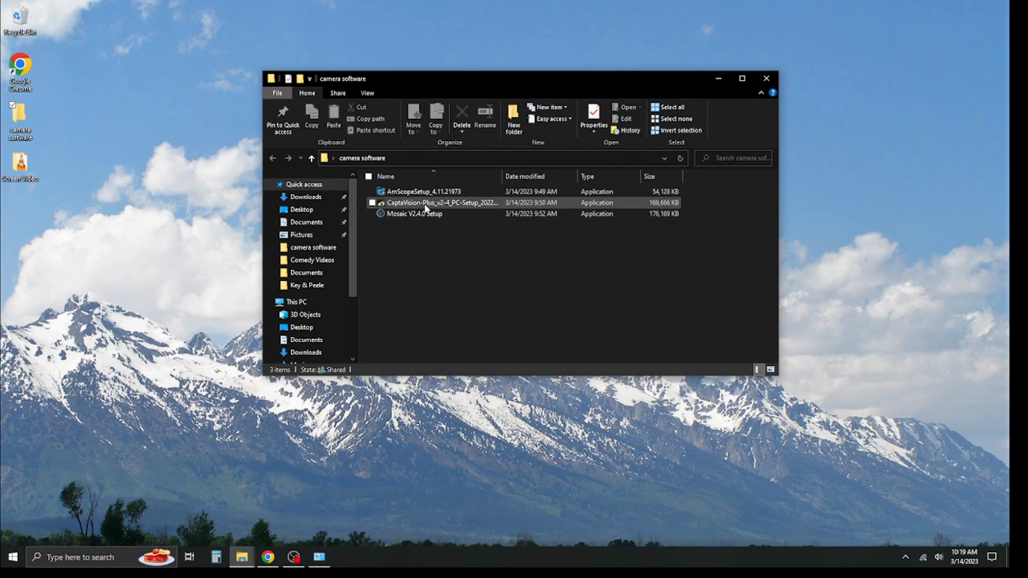
mouse_move(420, 216)
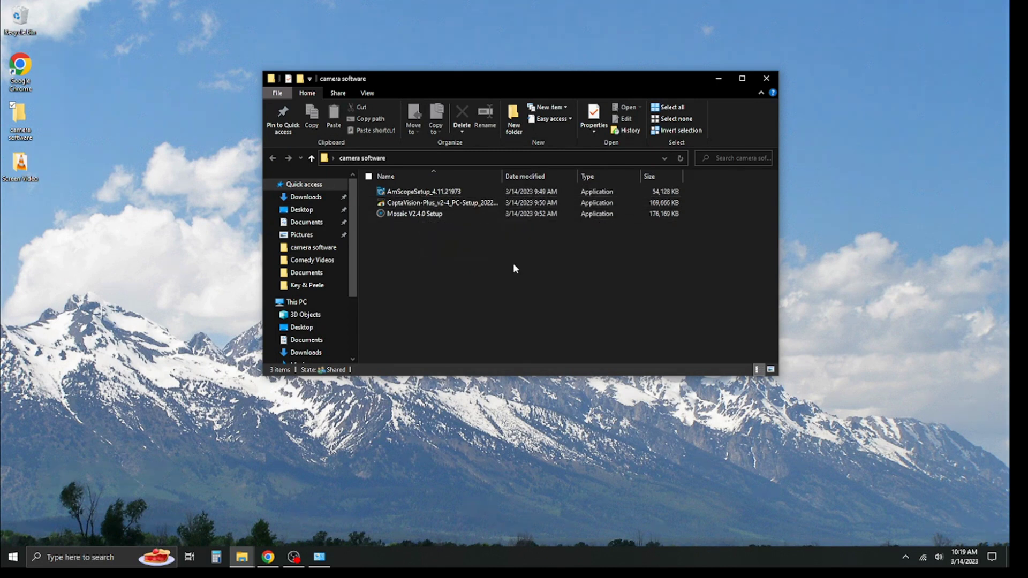
- Launch AmScopeSetup_4.11.21973, get past the welcome page and accept the licence agreement
double_click(435, 196)
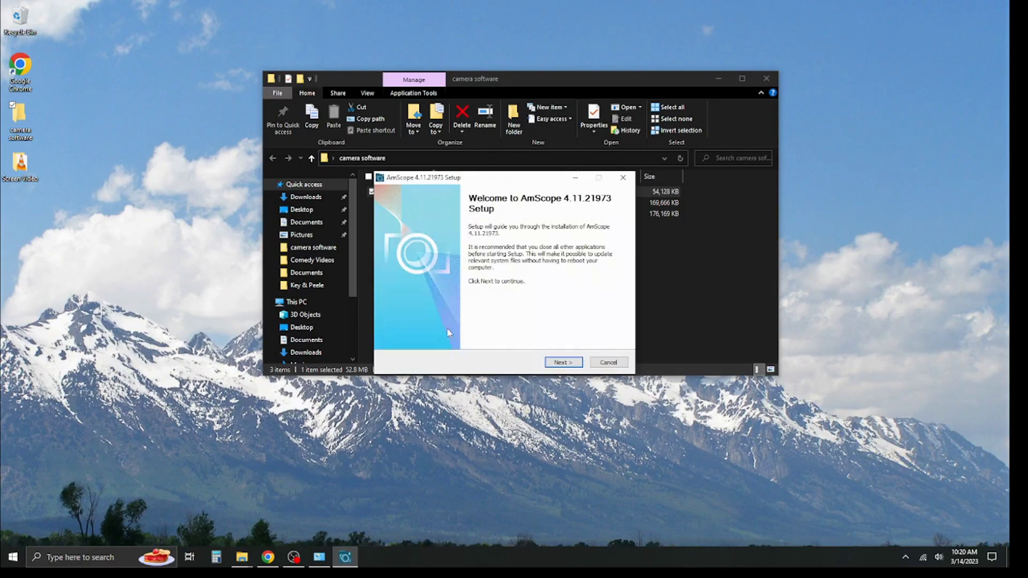
click(567, 368)
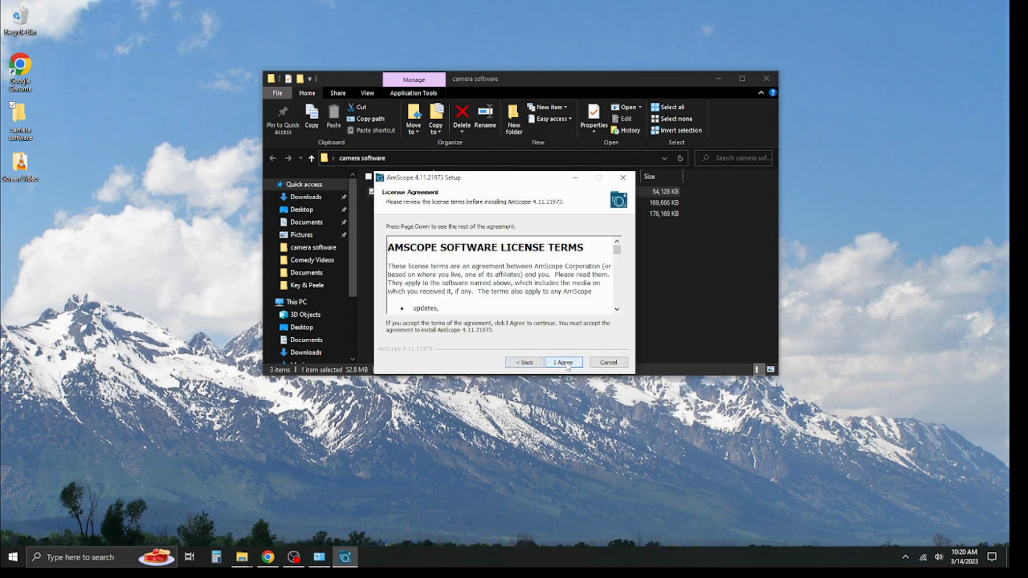
scroll(467, 279, down, 6)
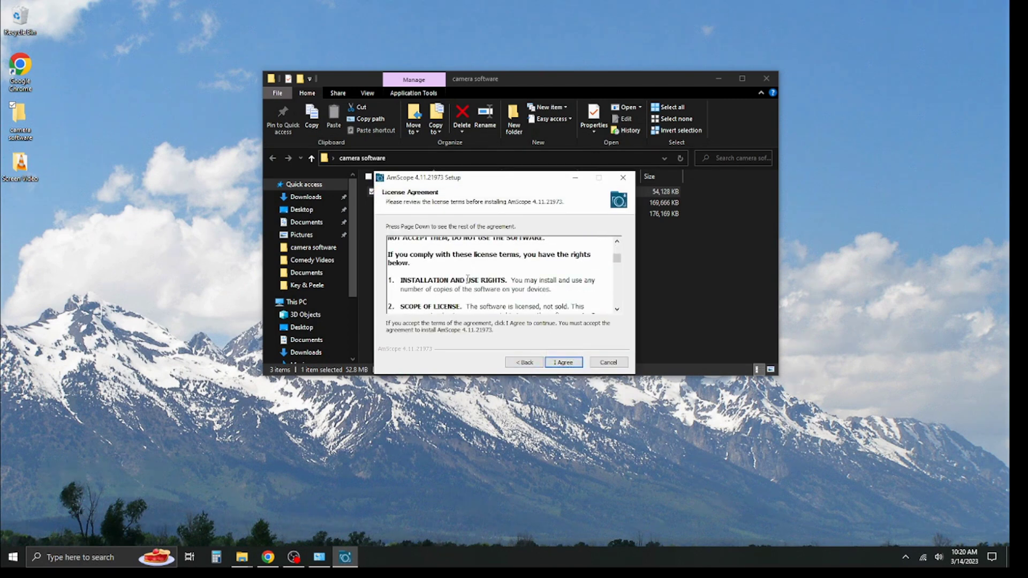
scroll(467, 279, down, 3)
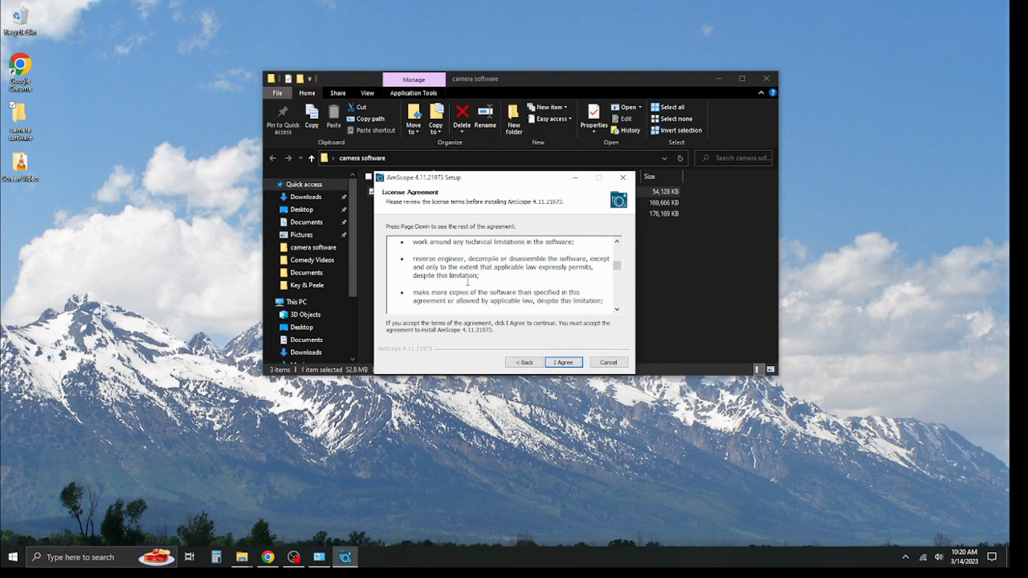
click(563, 362)
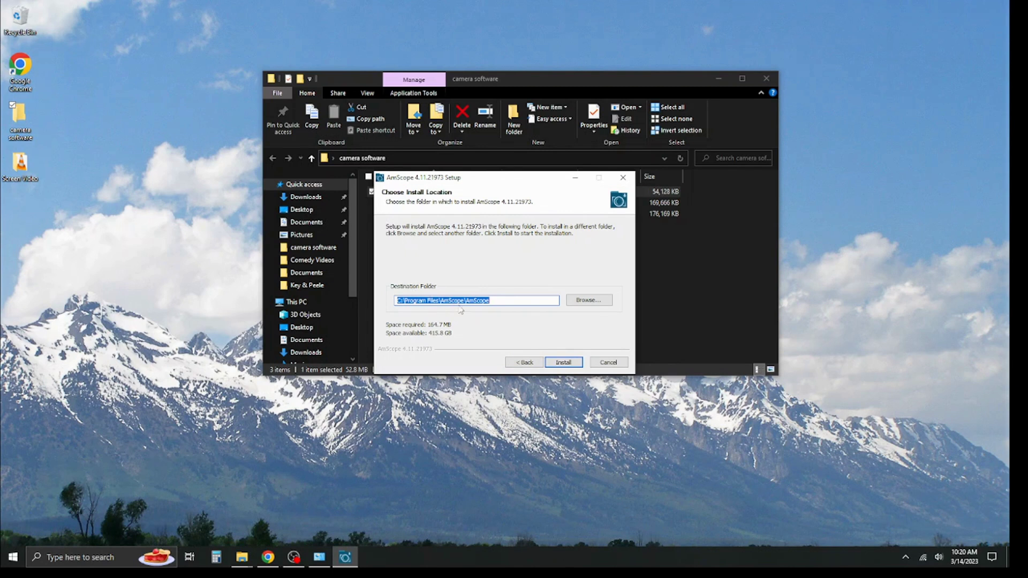
- Install AmScope into C:\Program Files\AmScope\AmScope and finish with 'Run AmScope' left checked
click(563, 362)
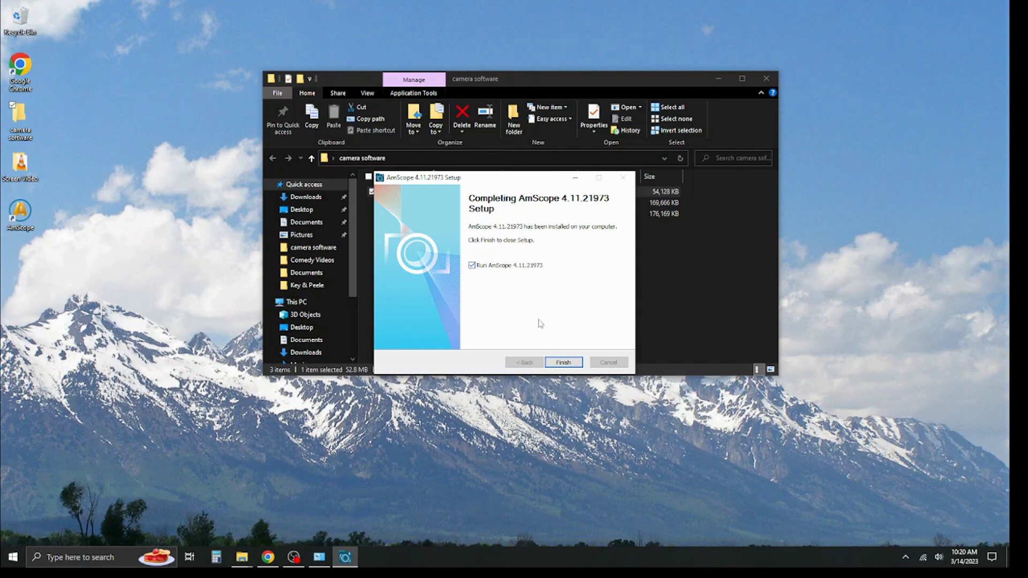
click(563, 362)
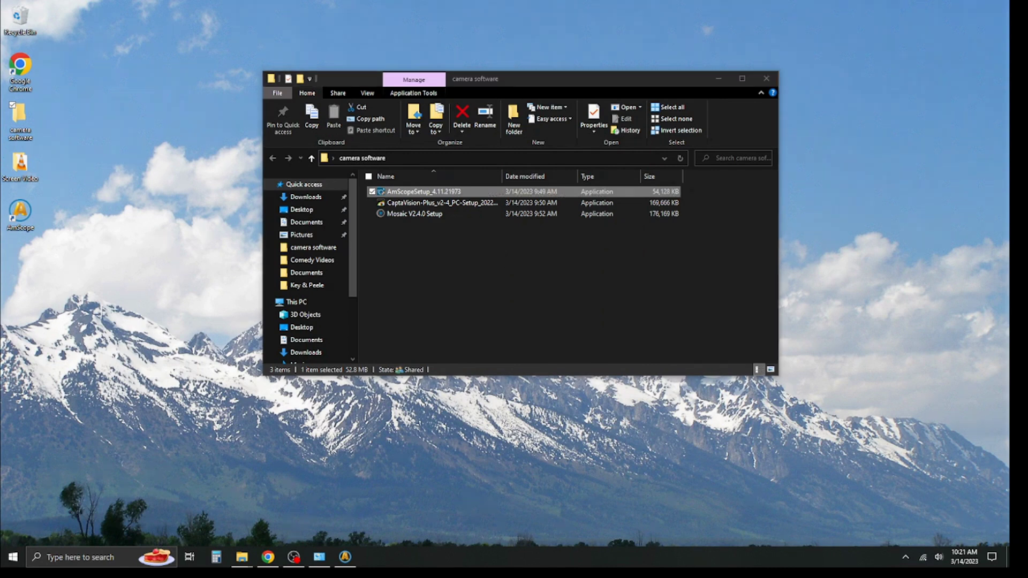
- Snap the AmScope window with Win+Left, then maximize it full screen
key(super+Left)
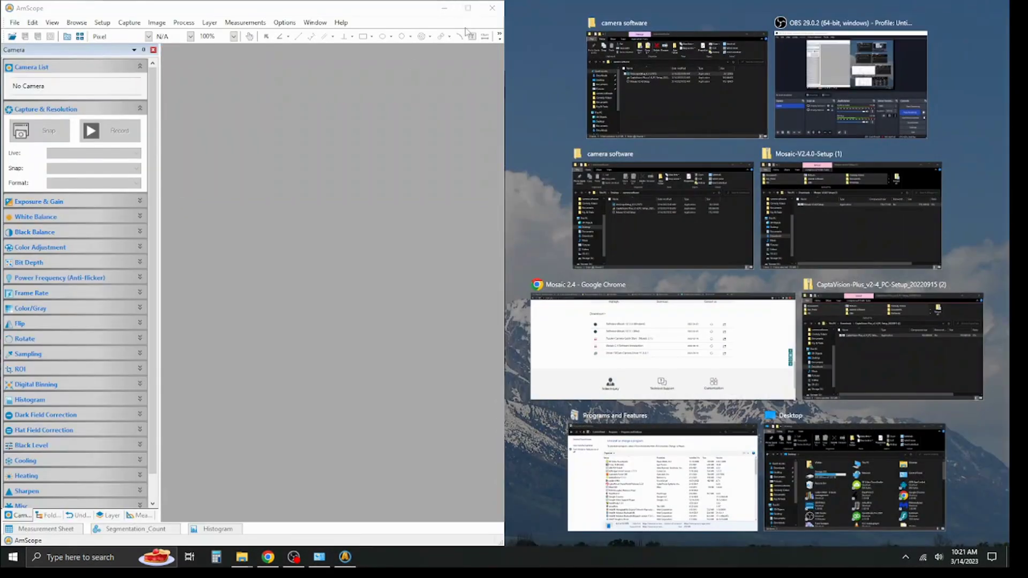
click(468, 8)
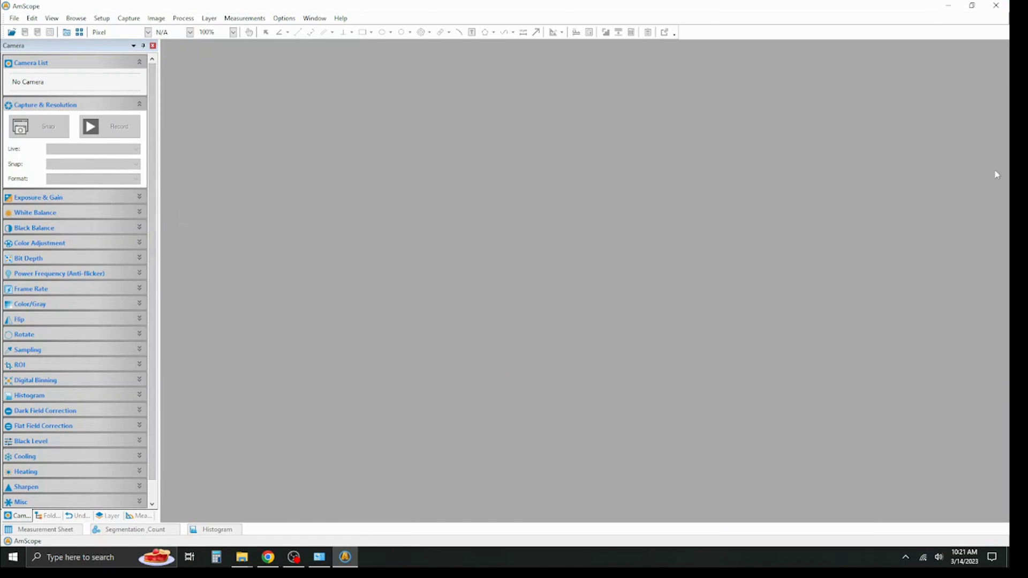
- Close AmScope, launch the CaptaVision-Plus setup and expand SmartScreen's More info details
click(996, 6)
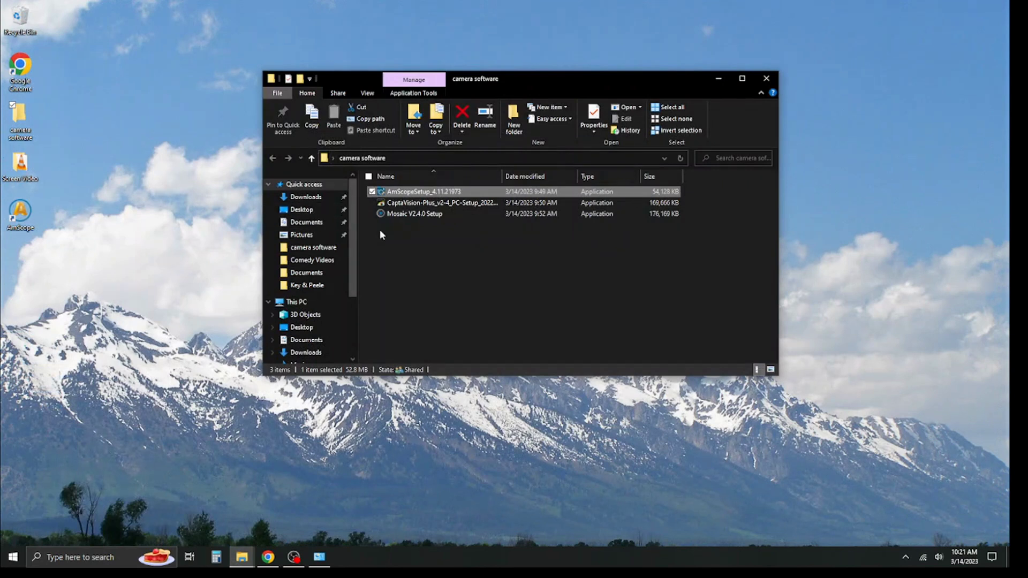
double_click(435, 204)
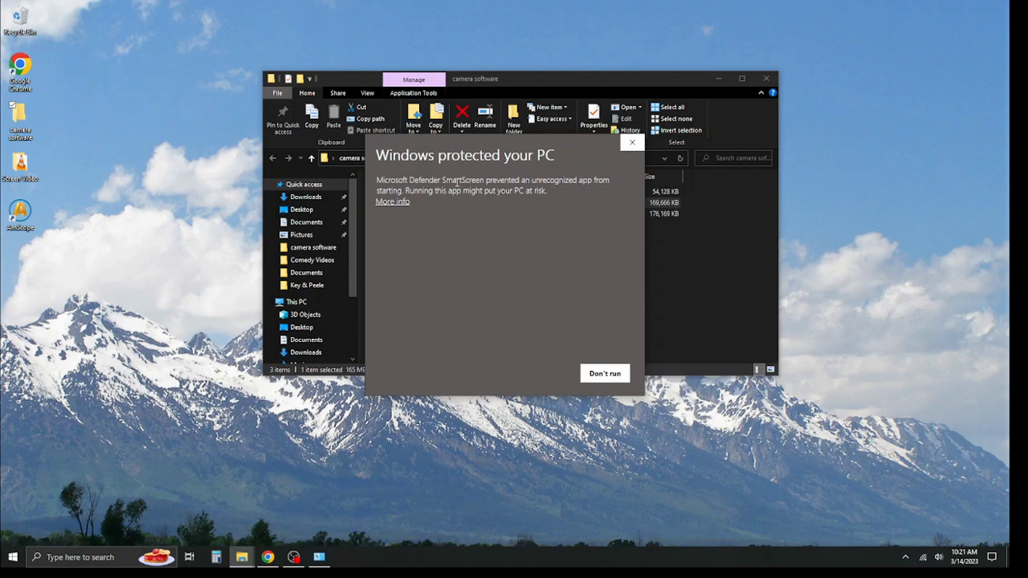
click(396, 202)
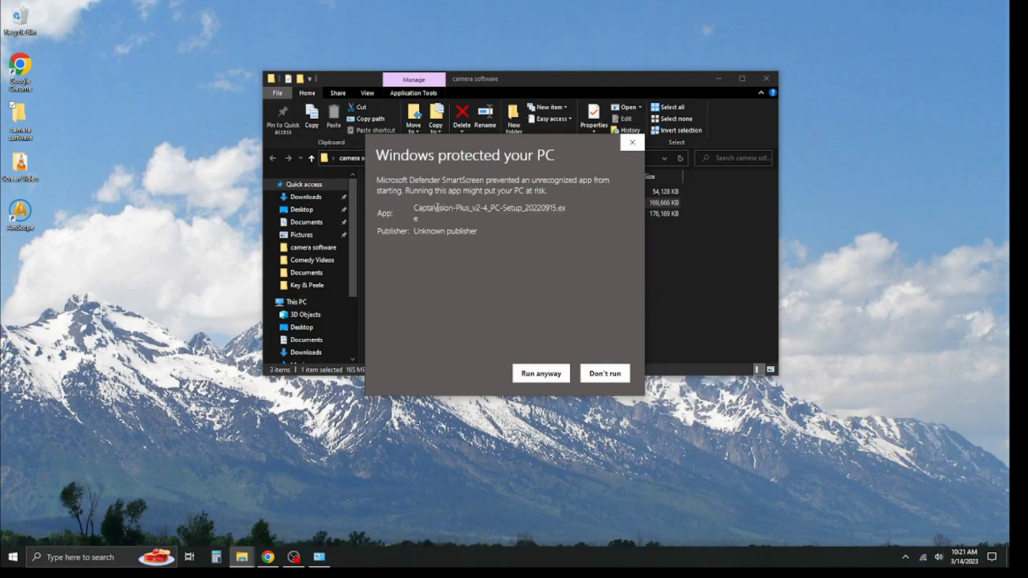
- Run the CaptaVision+ installer anyway and install it with the default folder and both components
click(517, 369)
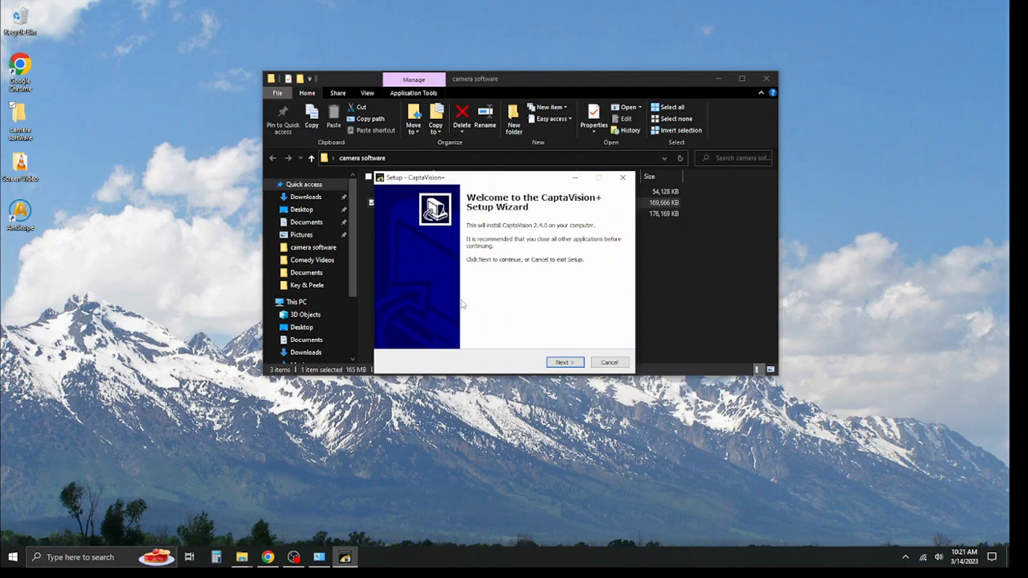
click(563, 363)
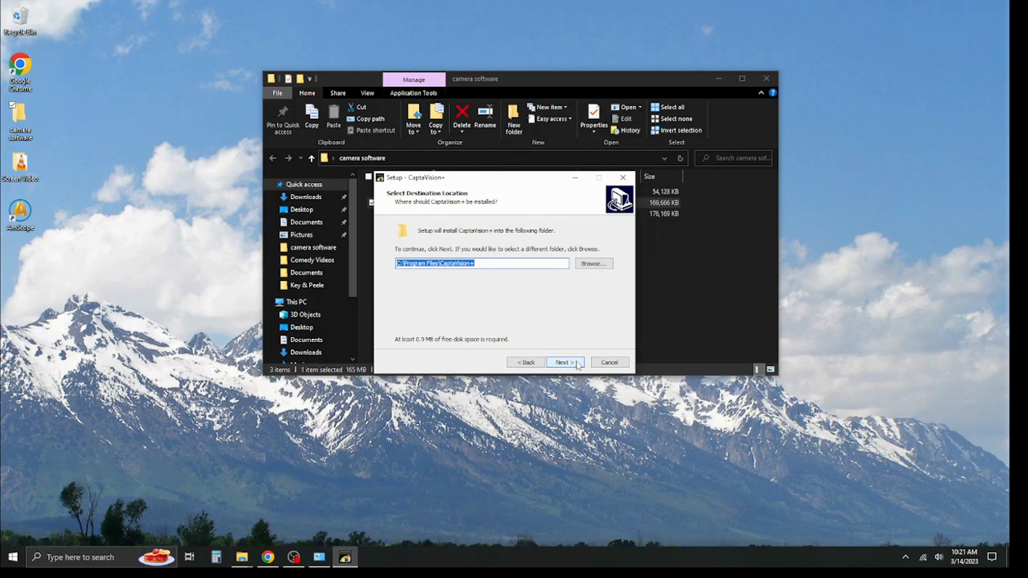
click(576, 362)
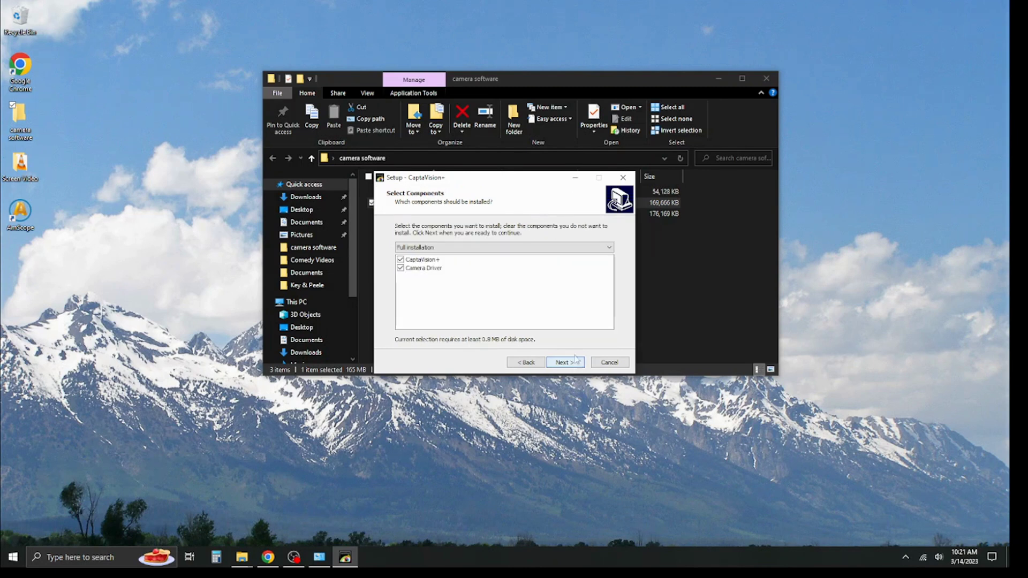
drag(453, 181, 611, 181)
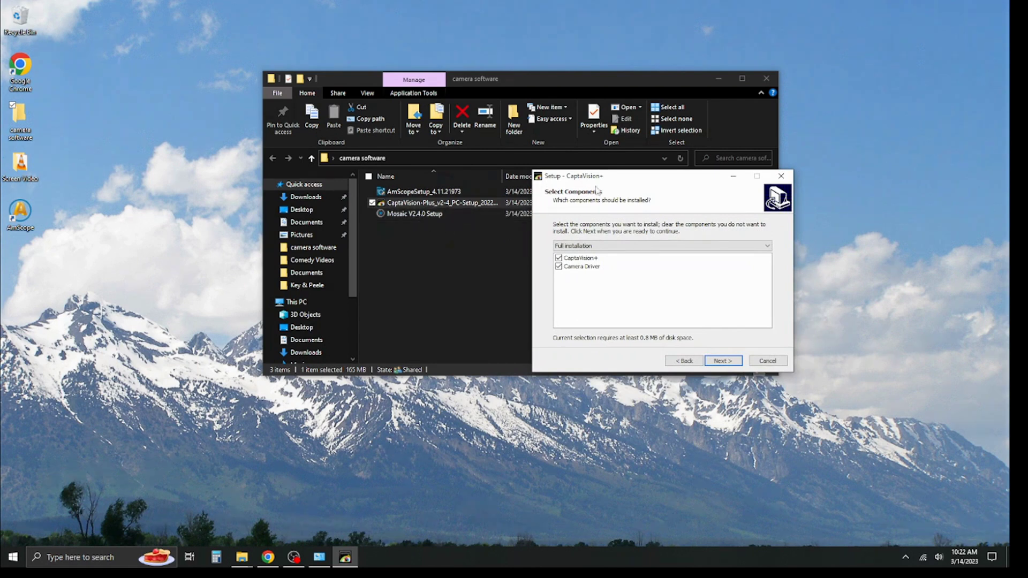
drag(623, 183, 472, 167)
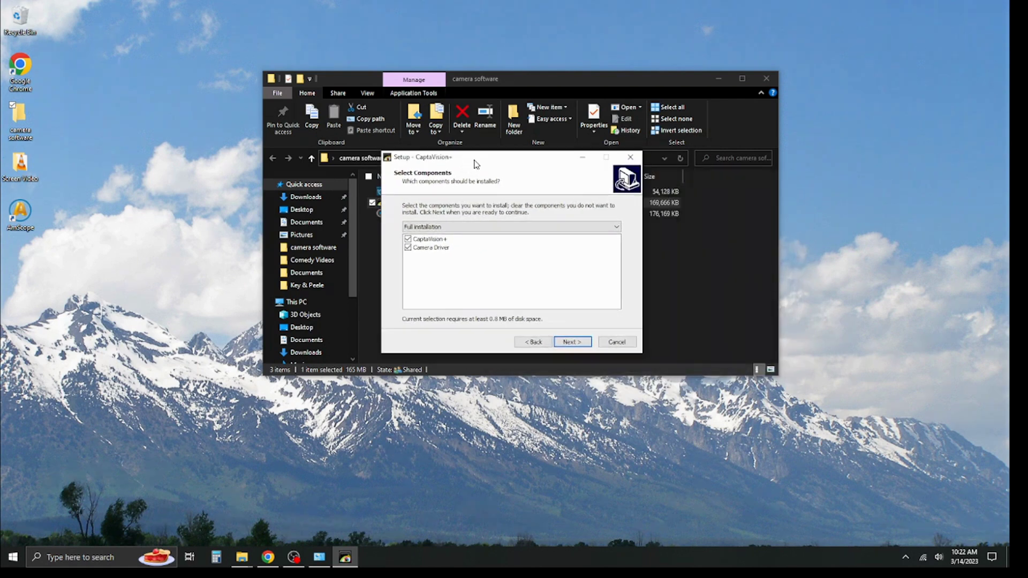
click(572, 344)
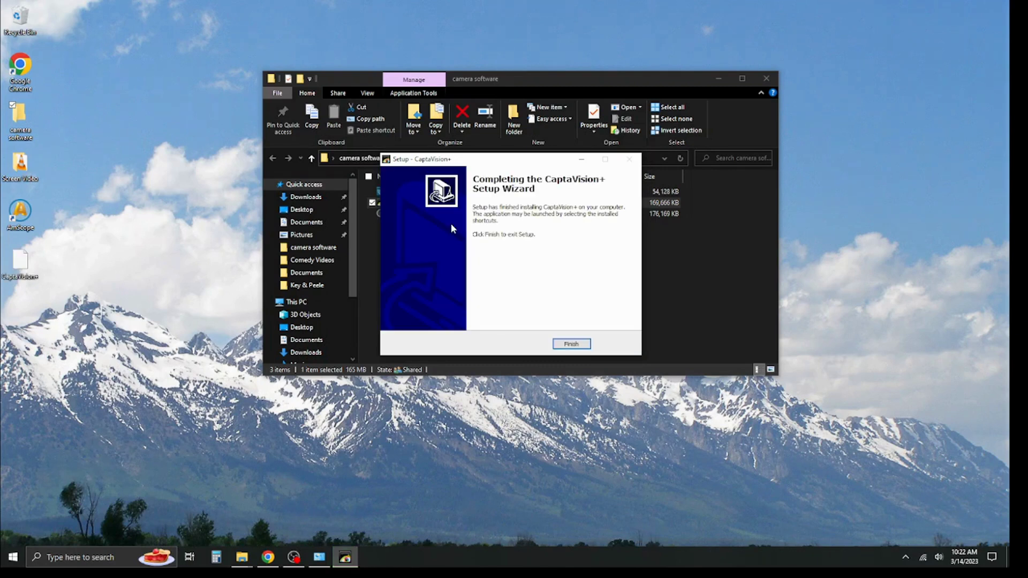
- Finish the CaptaVision+ setup so the installer closes
click(574, 345)
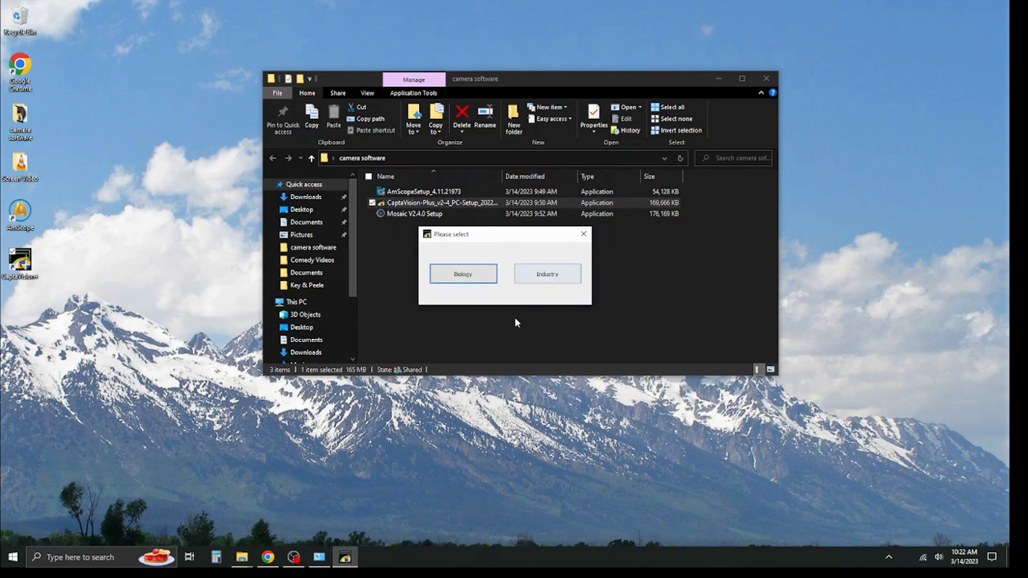
- Start CaptaVision+ in Biology mode, then close it and confirm Yes in the warning
click(466, 281)
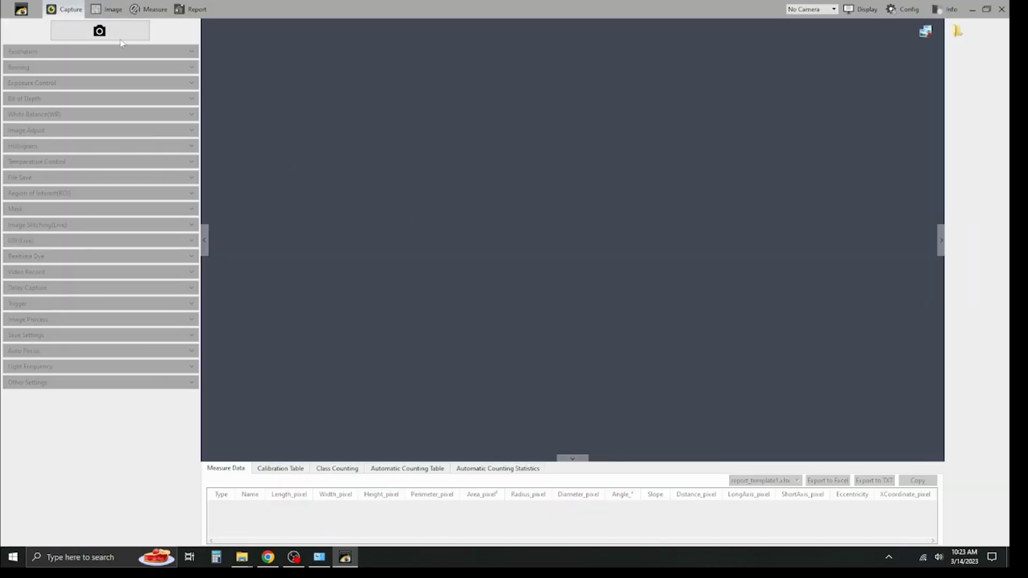
click(1001, 10)
click(476, 271)
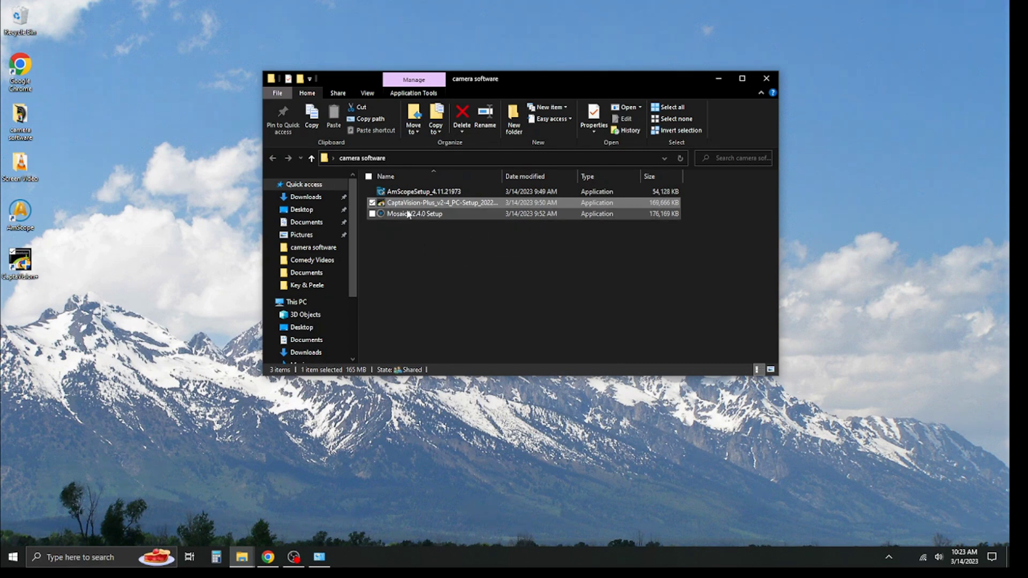
- Run Mosaic V2.4.0 Setup with the default folder and both components selected
double_click(418, 214)
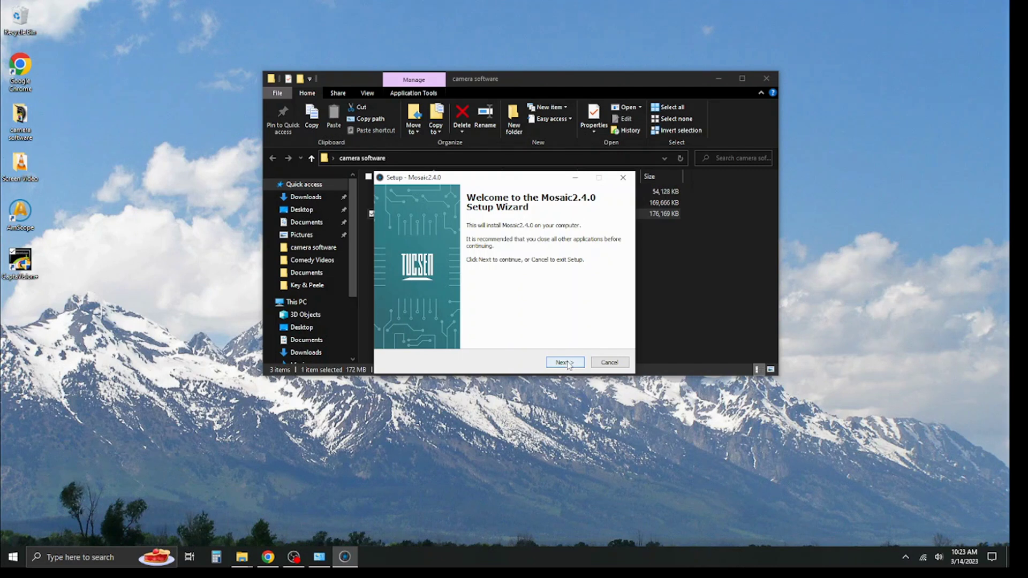
click(576, 365)
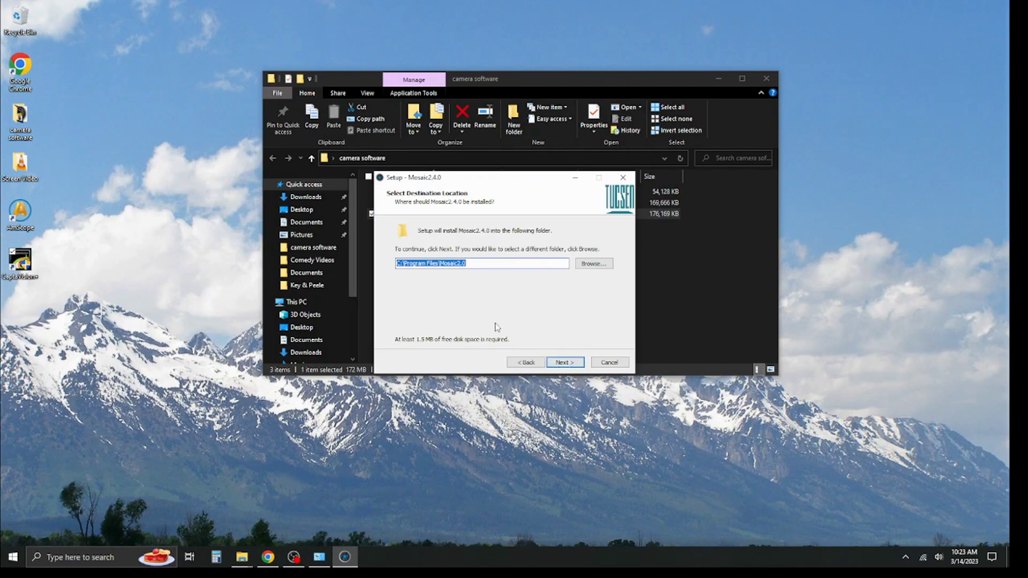
click(567, 364)
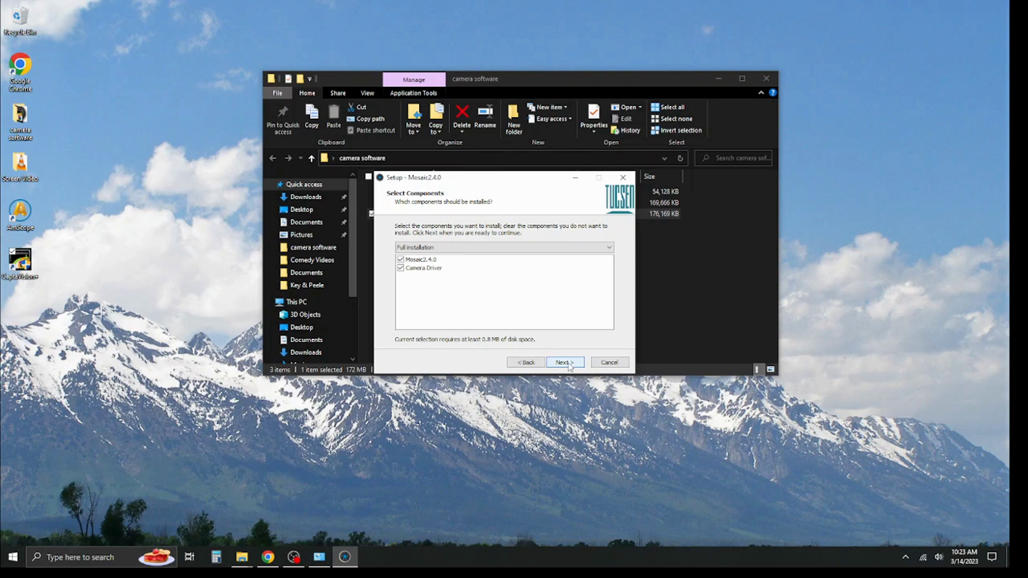
click(564, 363)
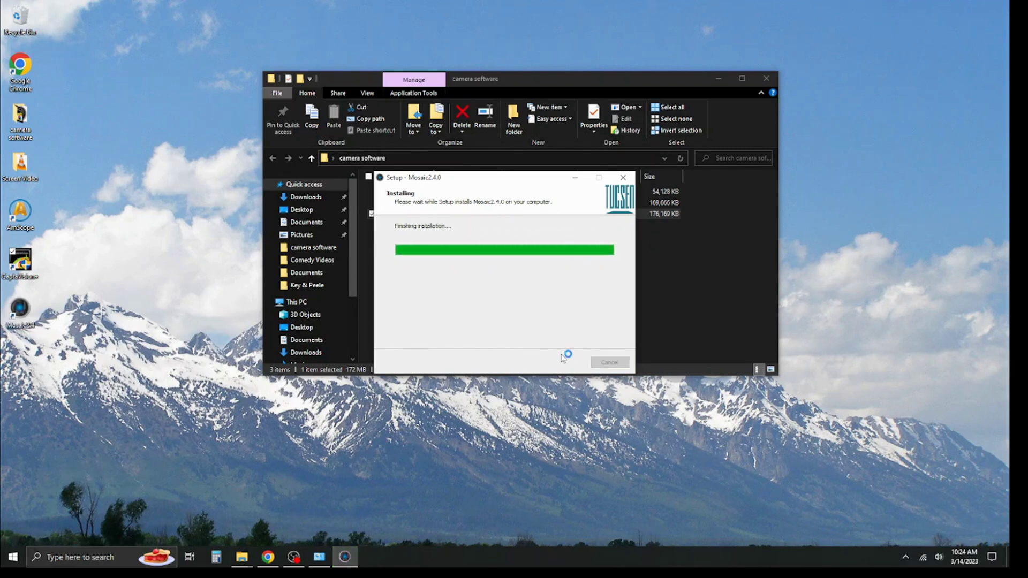
- Finish Mosaic setup, launch Mosaic from its desktop shortcut and allow it through the firewall
click(565, 363)
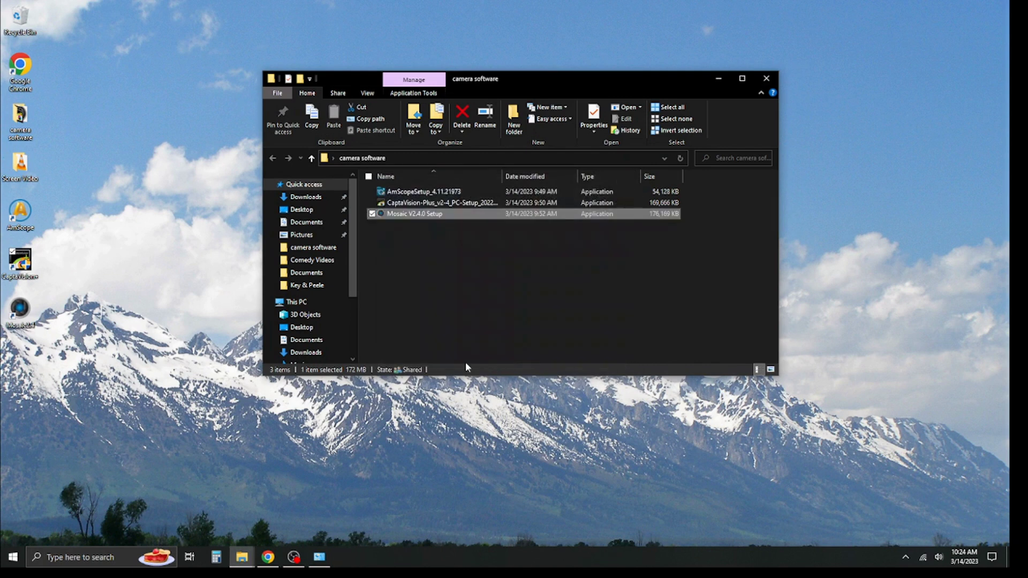
click(18, 308)
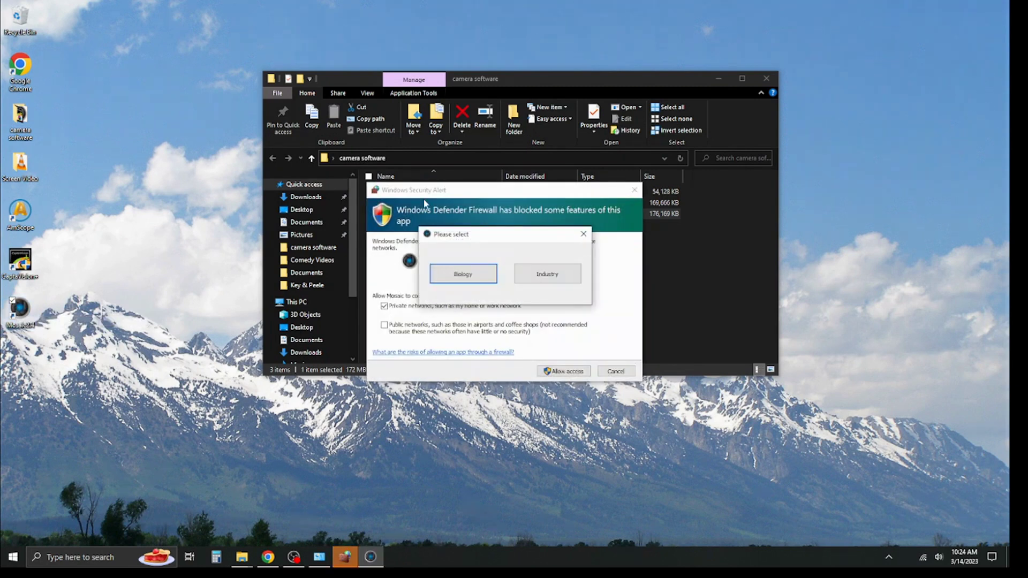
drag(438, 194, 445, 167)
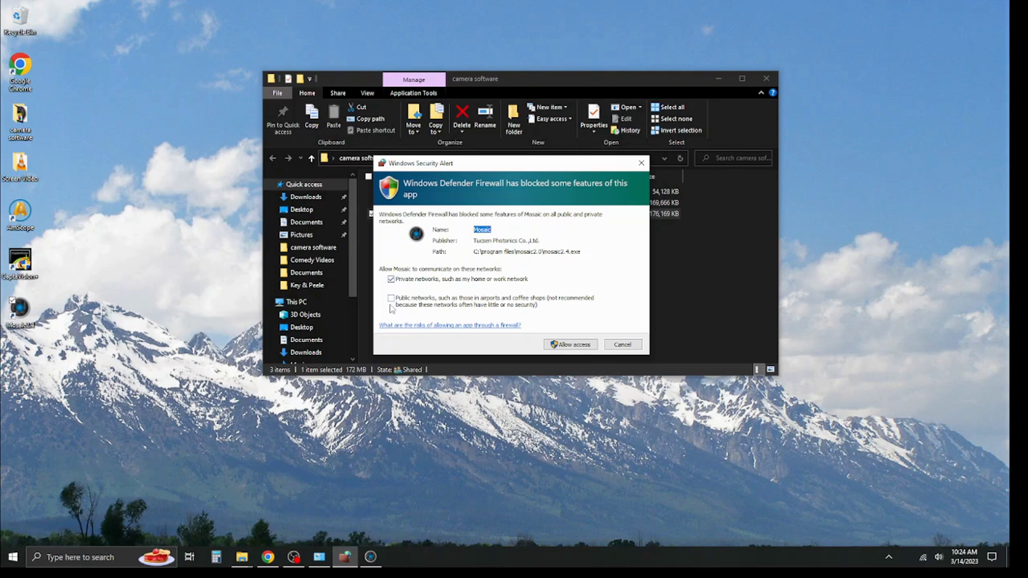
click(571, 346)
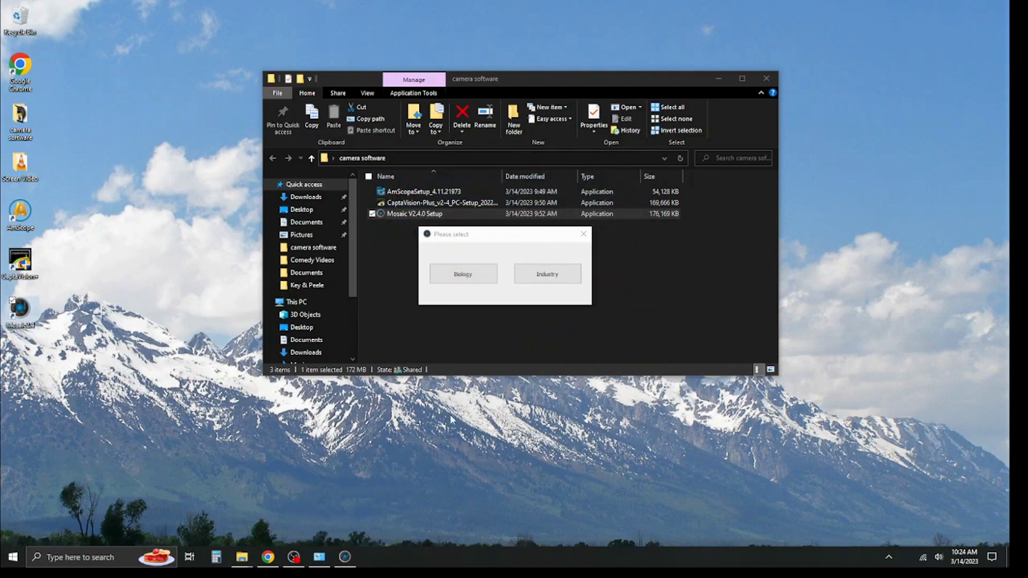
- Start Mosaic in Biology mode to reach its Capture workspace
click(474, 276)
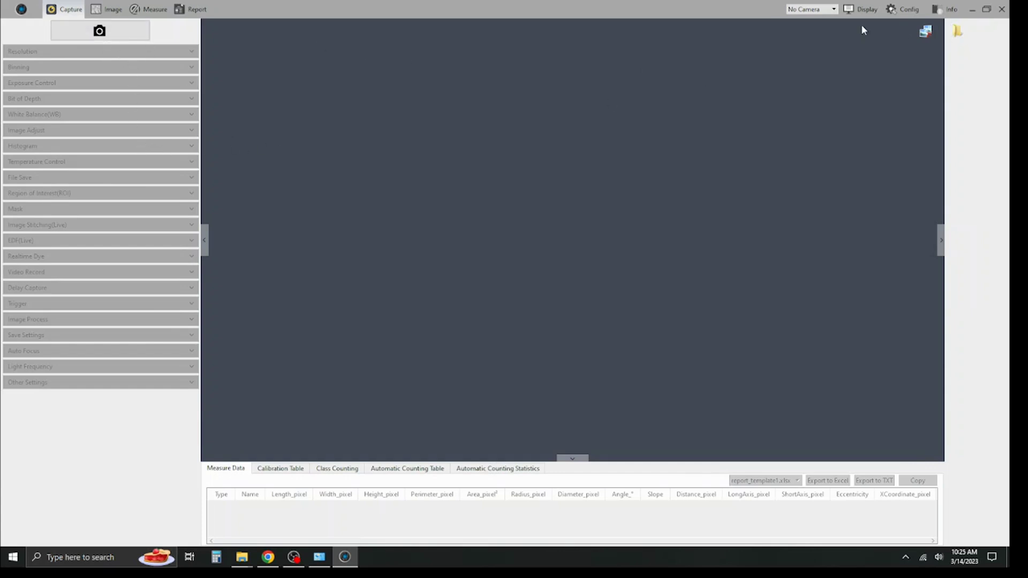
- Close Mosaic, confirming the warning, then close the camera software folder window
click(1001, 9)
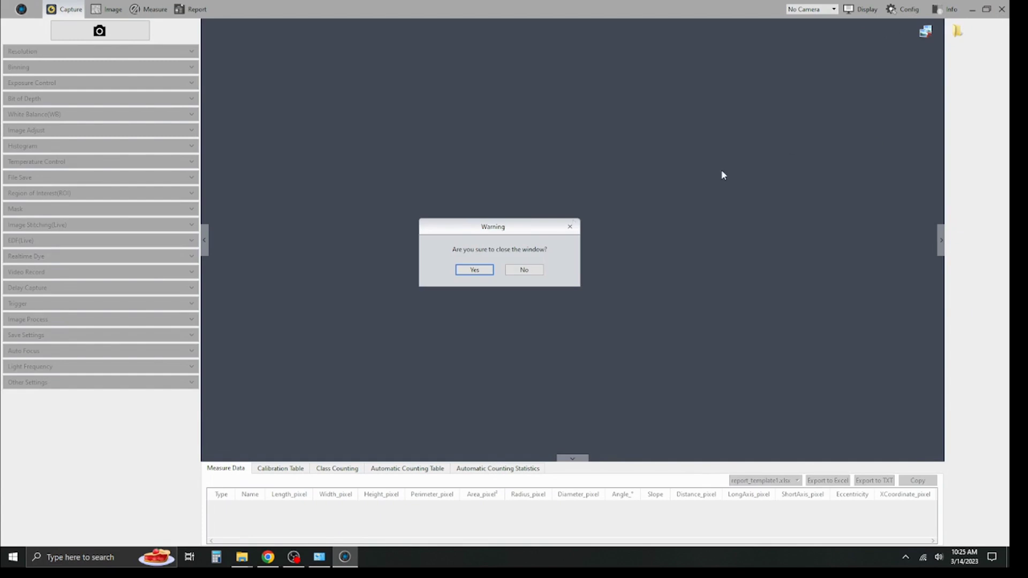
click(471, 271)
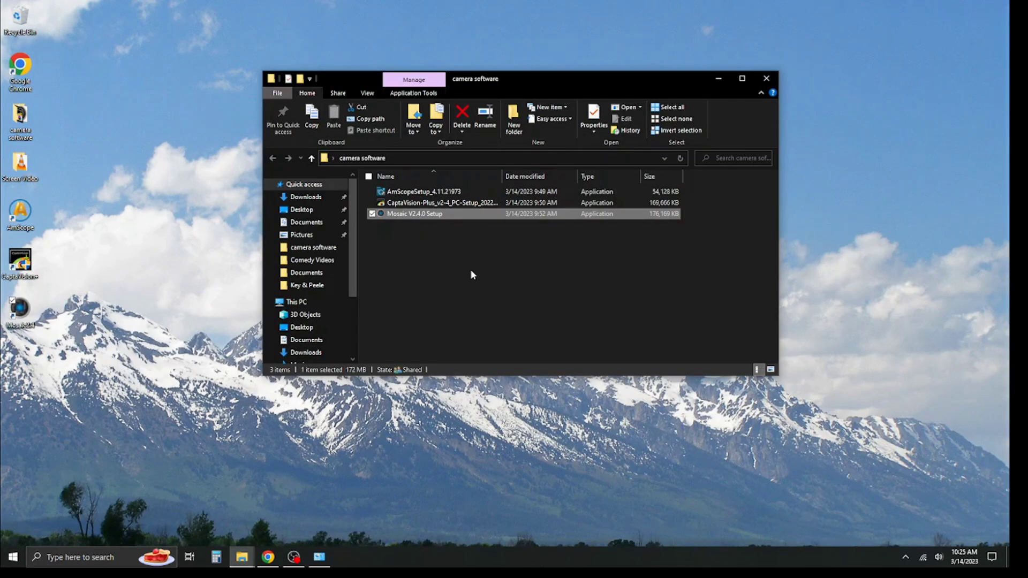
click(766, 78)
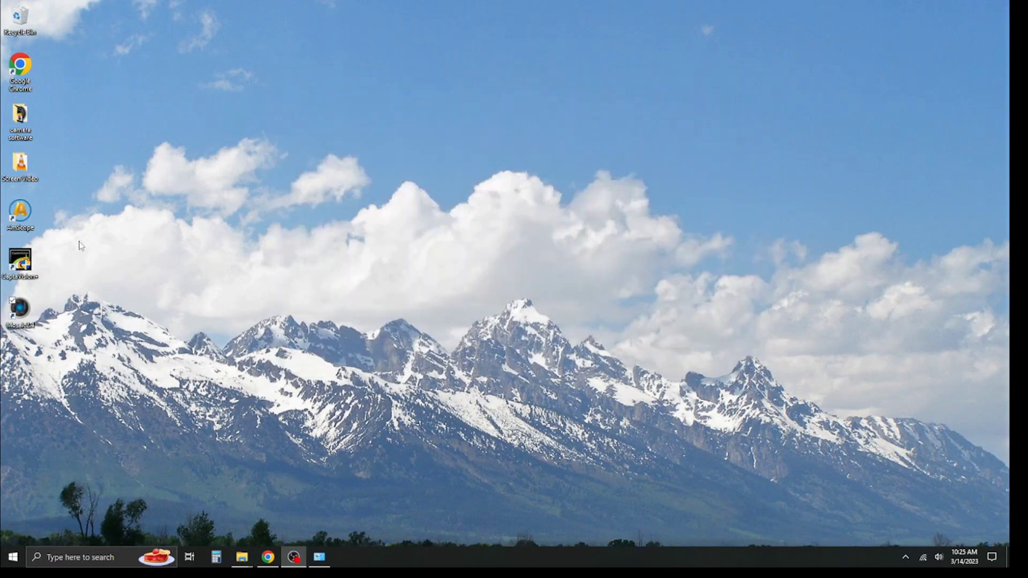